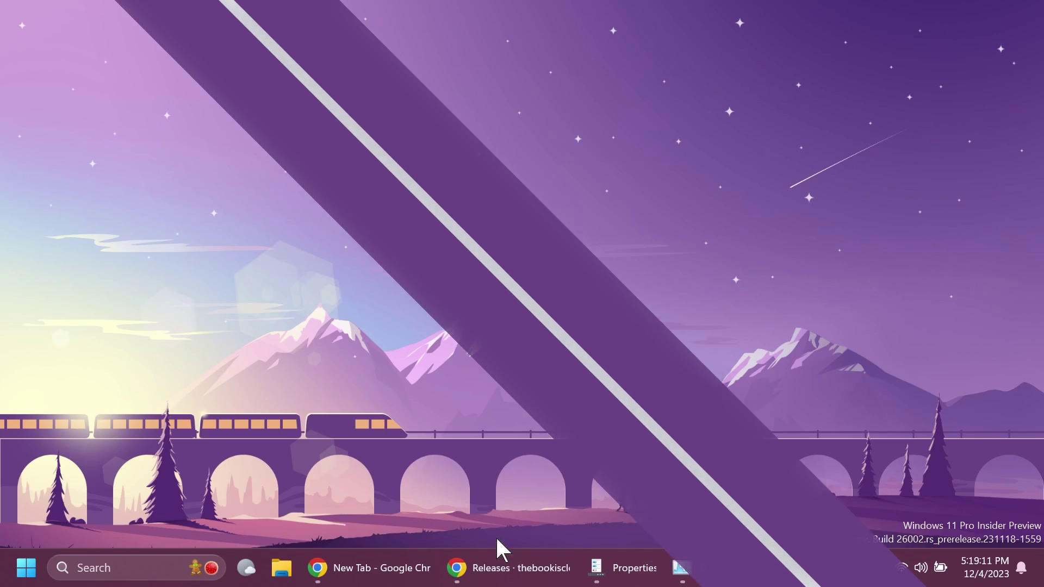
# Step: Bring up the ViVeTool v0.3.3 releases page in Chrome and scroll down to its Assets list
pyautogui.click(499, 567)
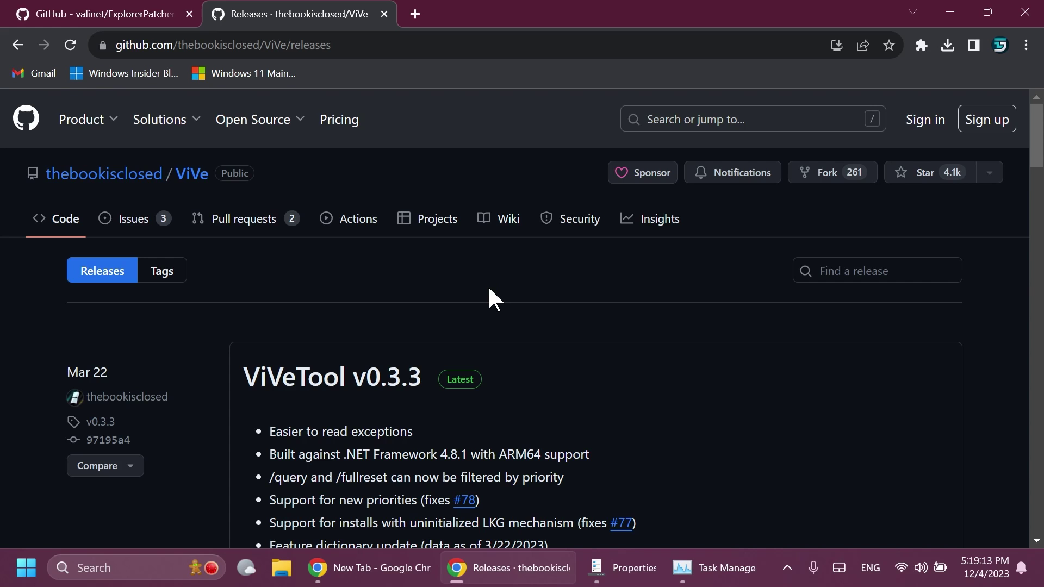
pyautogui.scroll(-3, 489, 289)
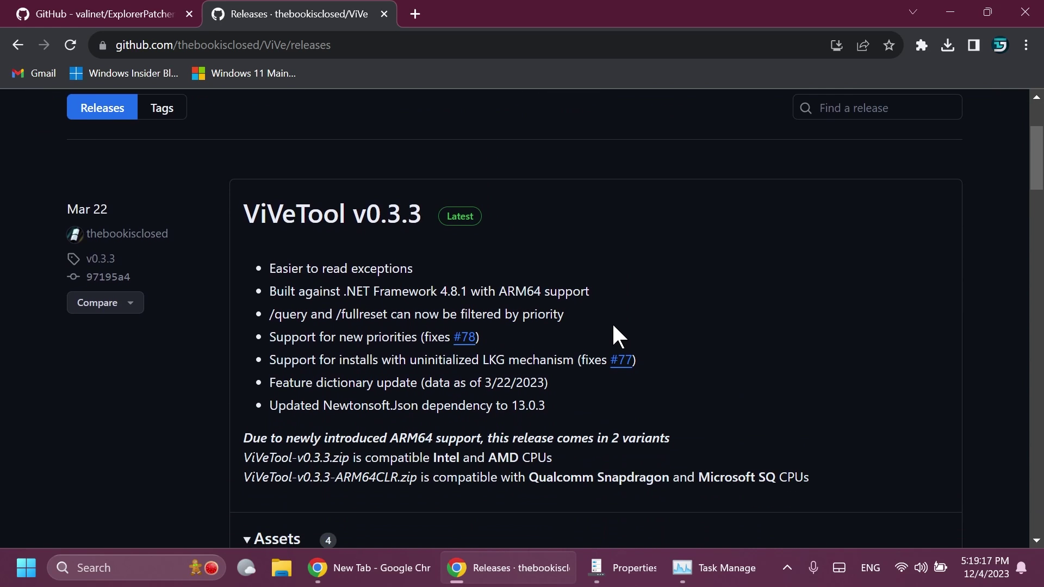
pyautogui.scroll(-1, 553, 255)
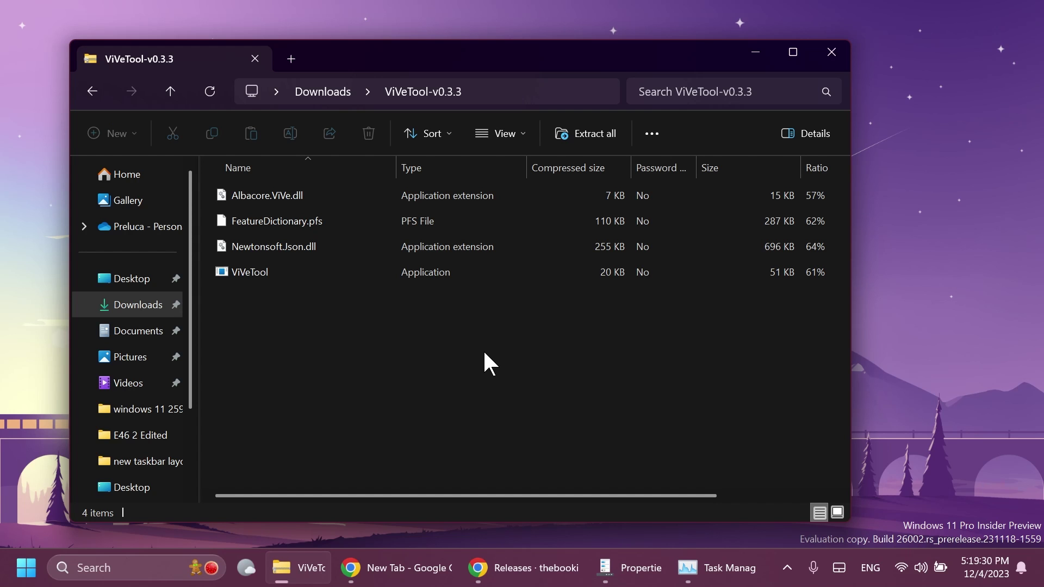
# Step: Start Extract all and choose C:\hidden features as the destination folder
pyautogui.click(588, 133)
pyautogui.click(695, 204)
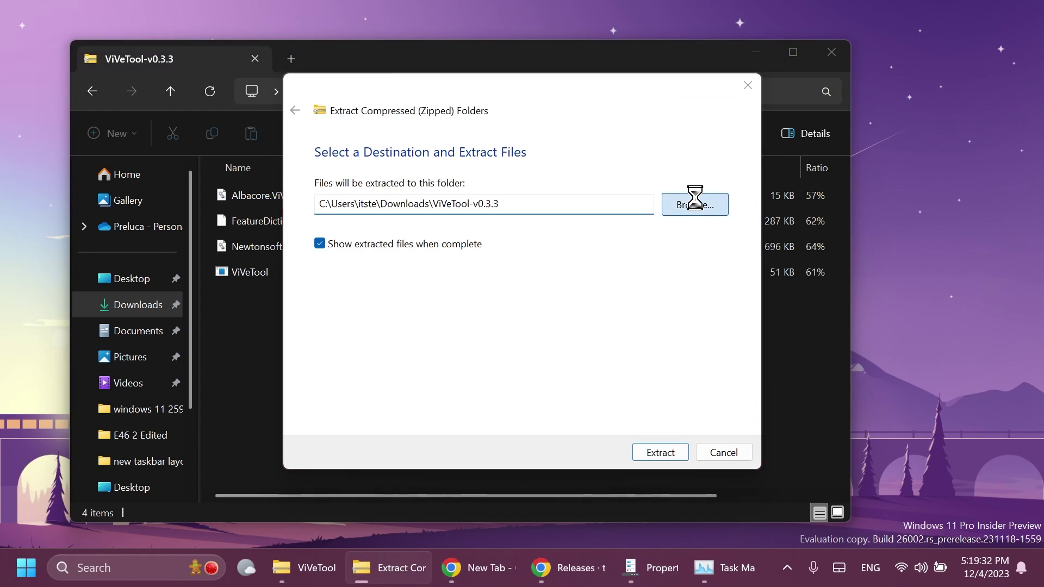
pyautogui.scroll(-3, 328, 296)
pyautogui.click(354, 353)
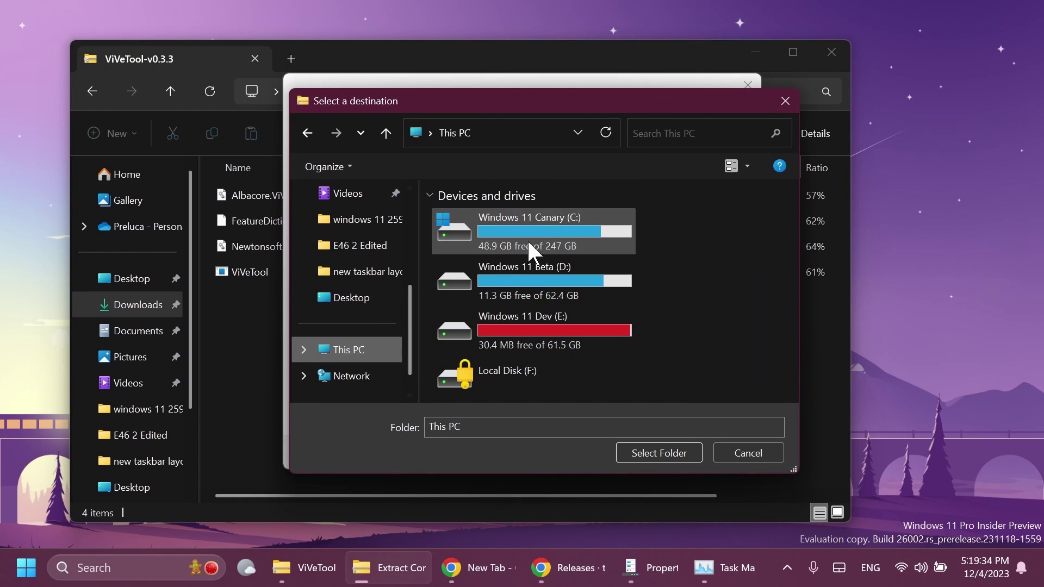
pyautogui.doubleClick(536, 228)
pyautogui.scroll(-2, 516, 283)
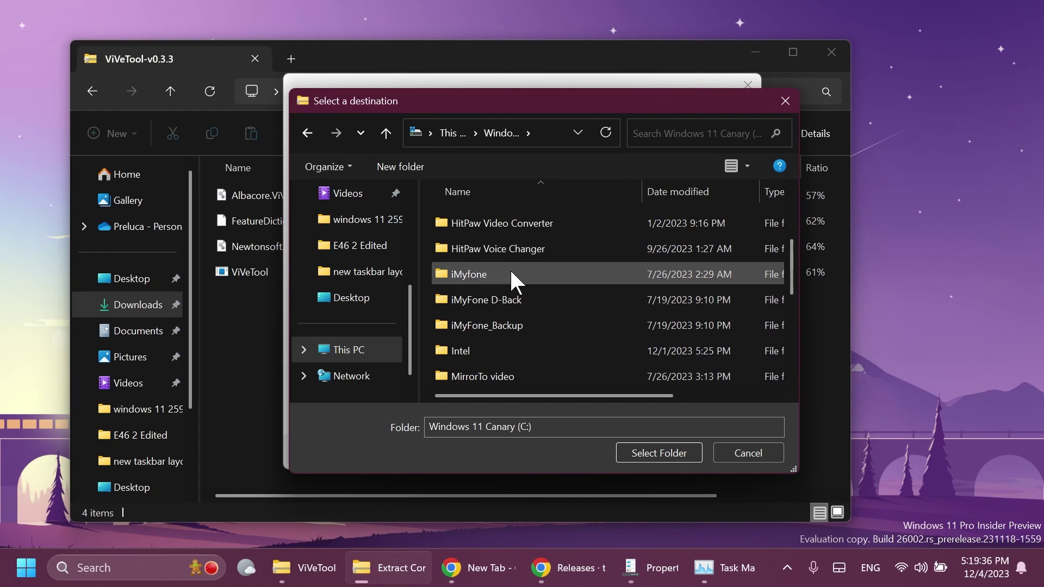
pyautogui.scroll(1, 507, 272)
pyautogui.click(505, 271)
pyautogui.click(649, 455)
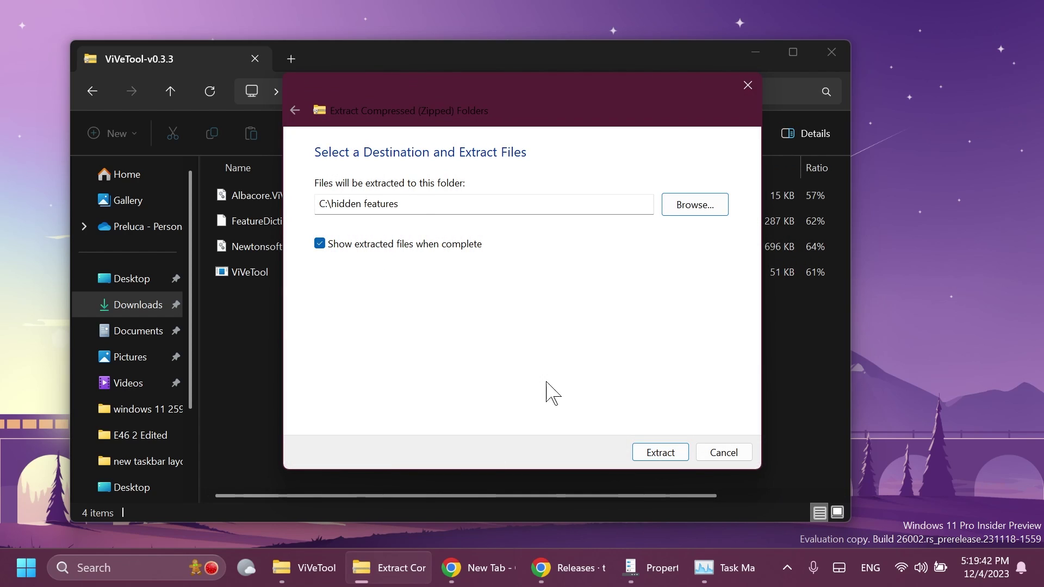
# Step: Extract the files into C:\hidden features, replacing the existing copies, and close the folder window
pyautogui.click(440, 209)
pyautogui.hotkey('ctrl', 'c')
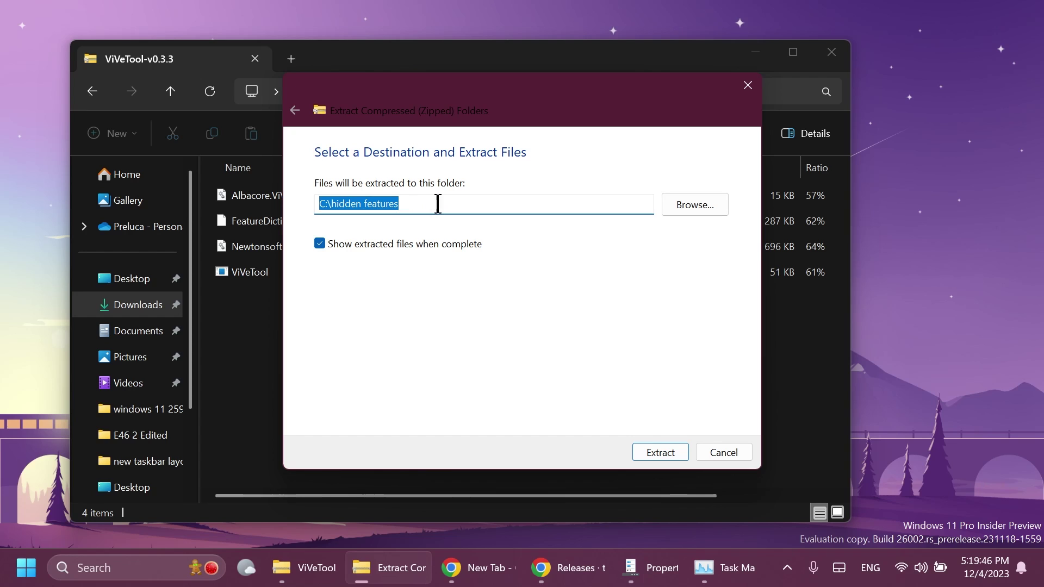
pyautogui.click(660, 452)
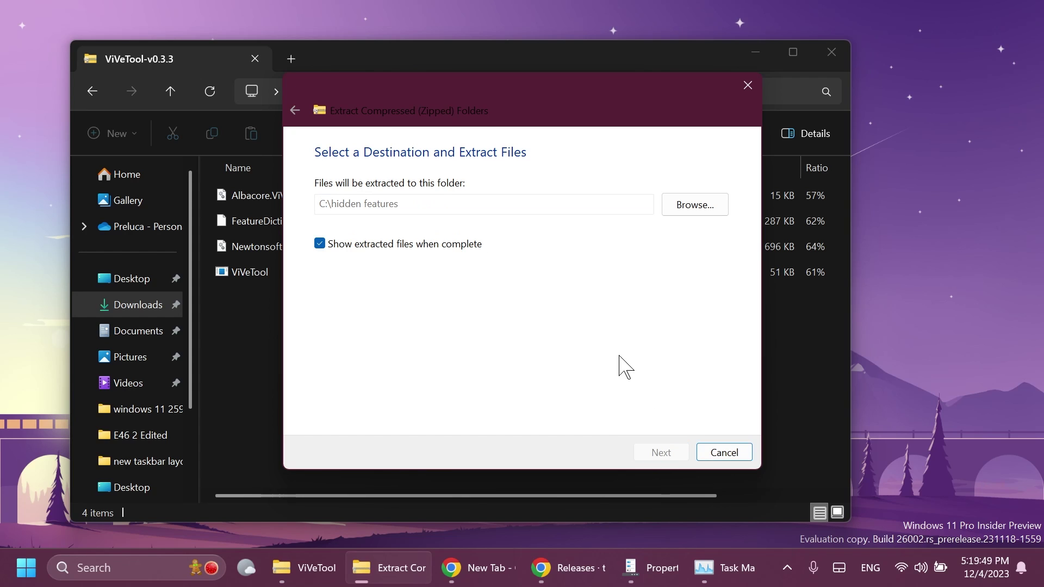
pyautogui.click(223, 233)
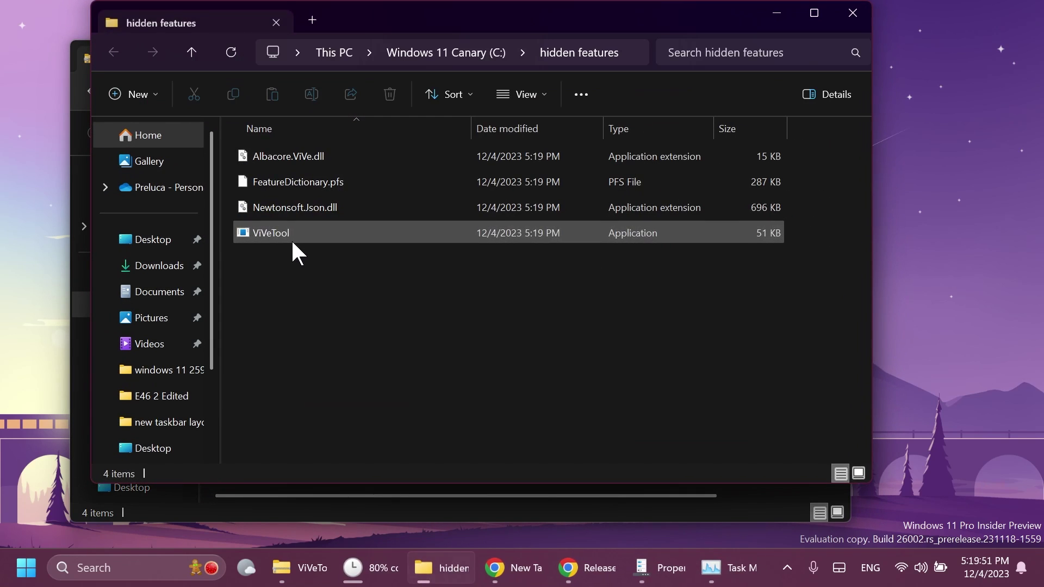
pyautogui.click(857, 20)
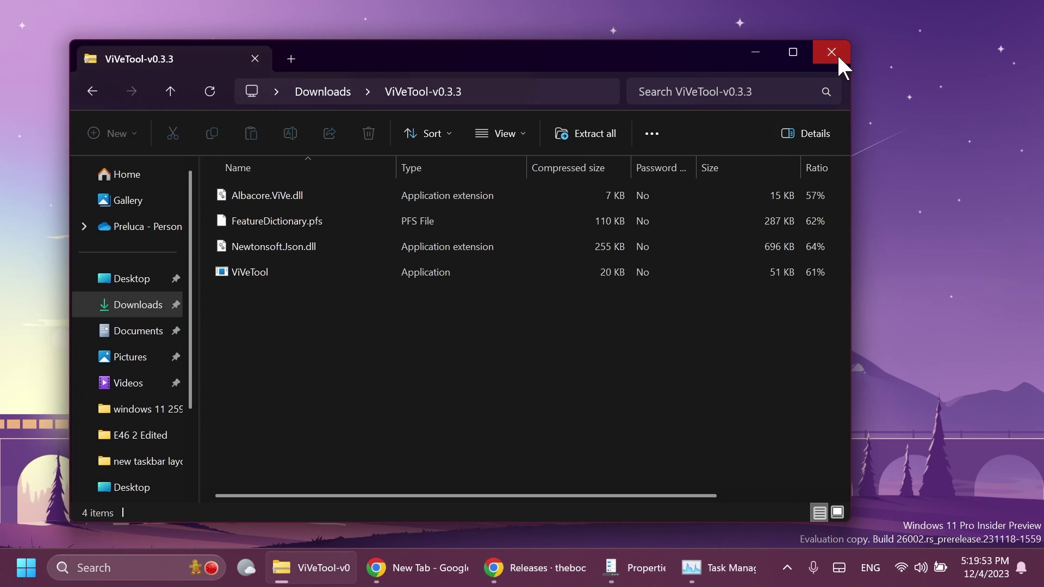
# Step: Close the ViVeTool-v0.3.3 archive window and bring Chrome back up maximized
pyautogui.click(836, 53)
pyautogui.click(495, 568)
pyautogui.press('super+Up')
# Step: Switch to the ExplorerPatcher repository page and scroll through its README
pyautogui.click(97, 14)
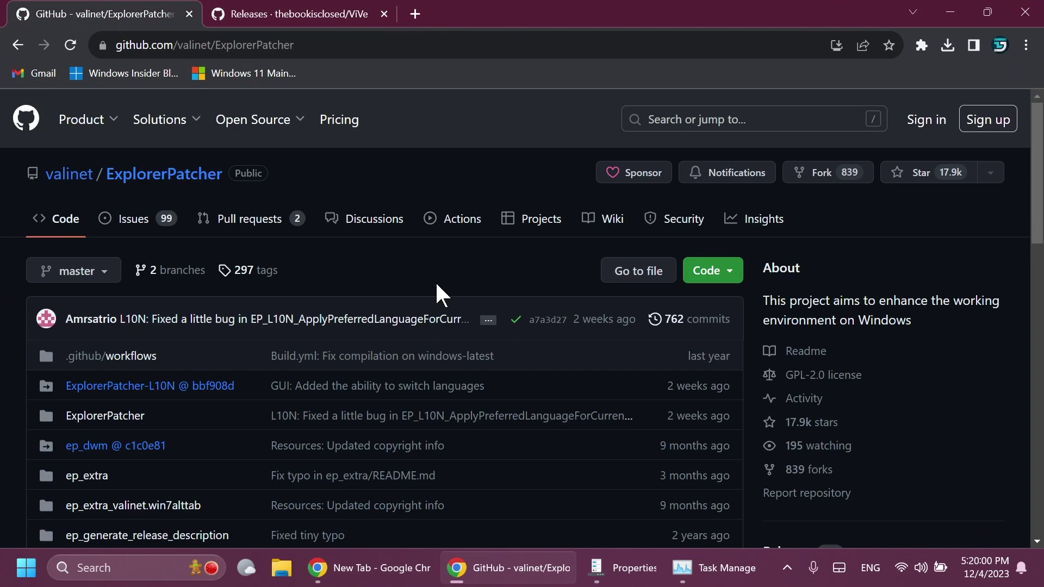
pyautogui.scroll(-10, 397, 330)
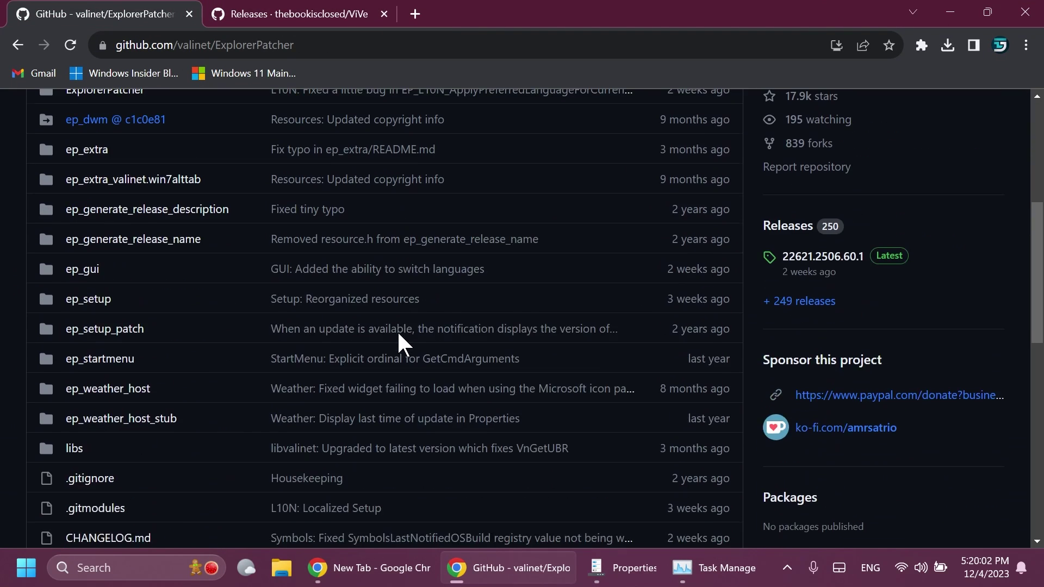
pyautogui.scroll(-3, 380, 313)
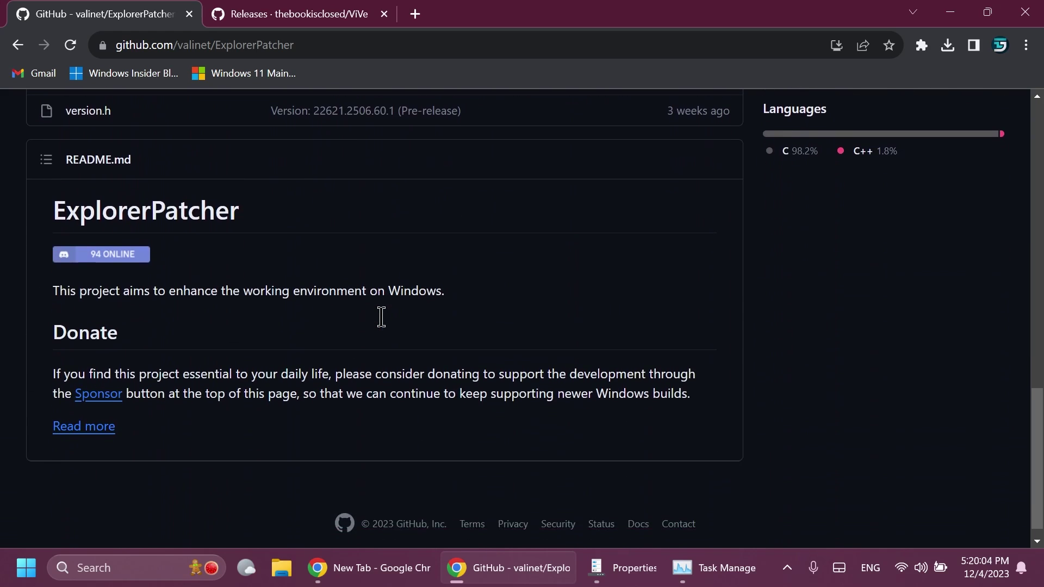
pyautogui.scroll(4, 380, 313)
pyautogui.scroll(8, 380, 313)
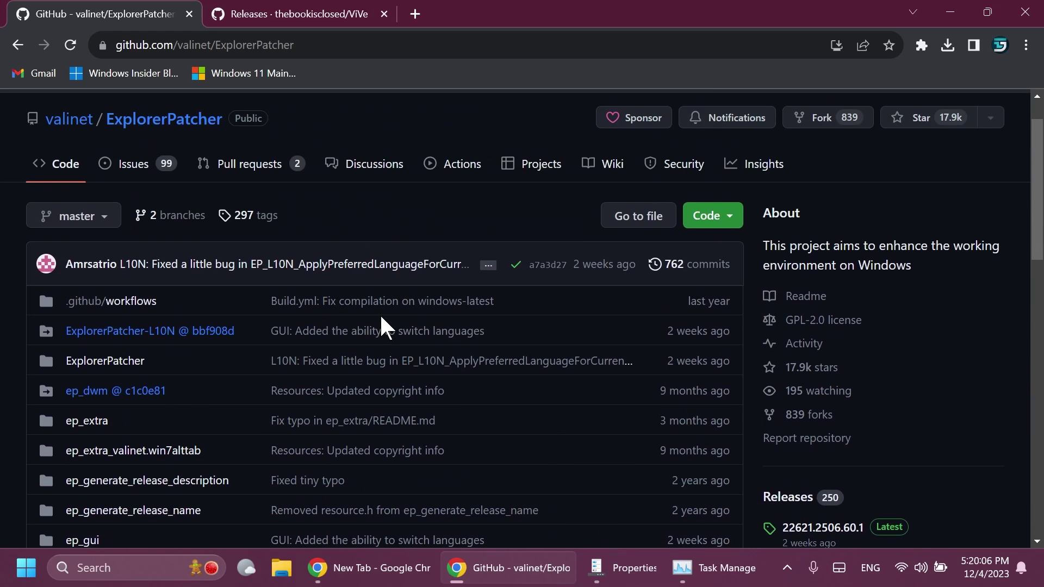
# Step: With Chrome minimized, set ExplorerPatcher's taskbar style to Windows 10 and restart File Explorer
pyautogui.click(950, 11)
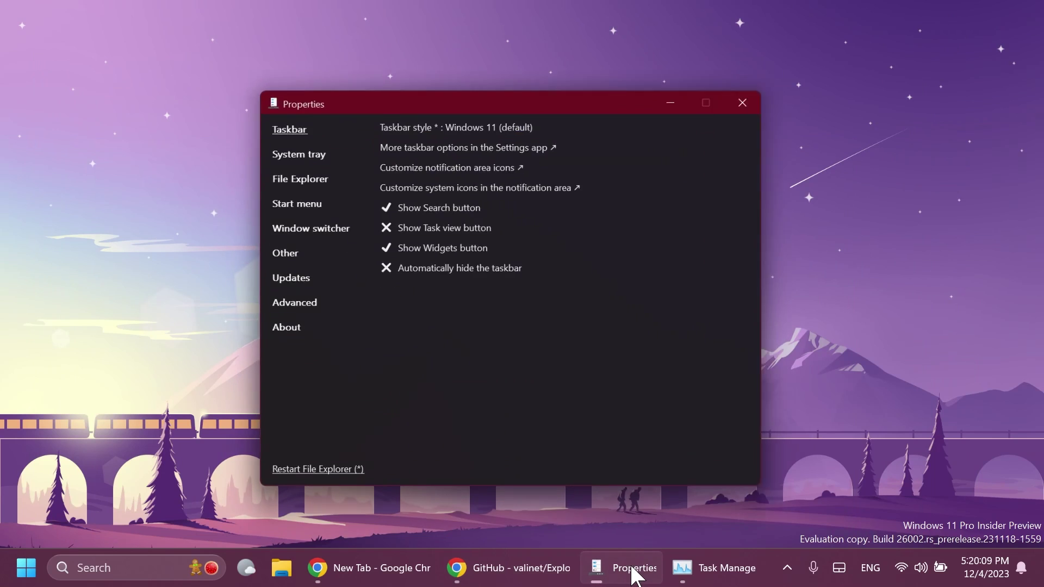
pyautogui.click(521, 105)
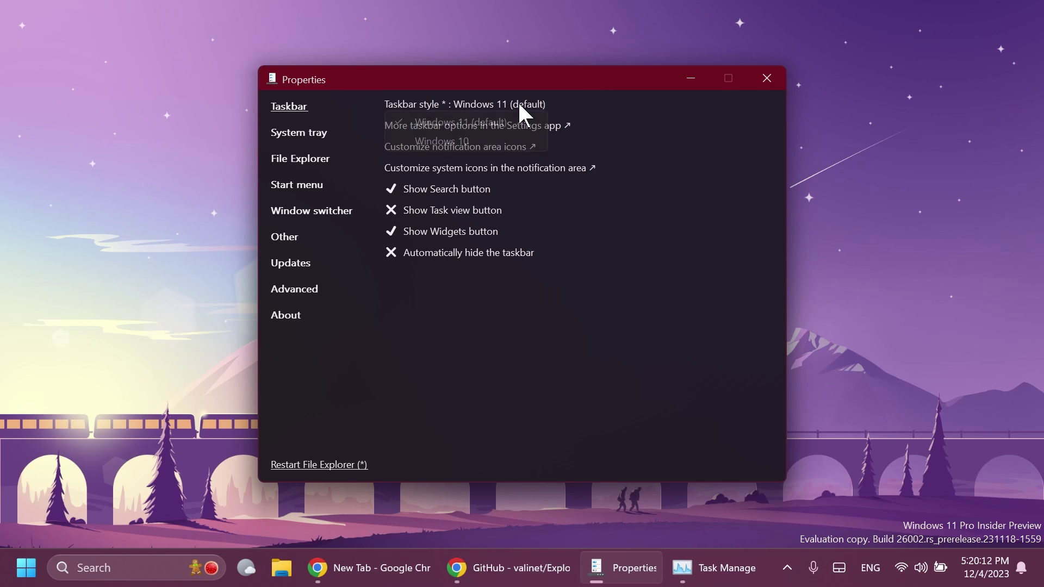
pyautogui.click(443, 142)
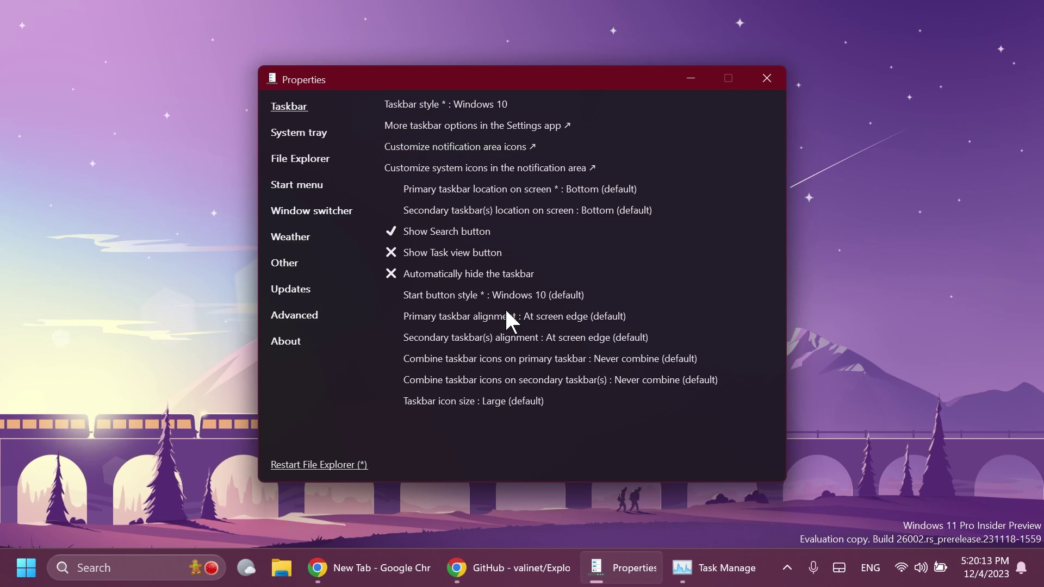
pyautogui.click(319, 465)
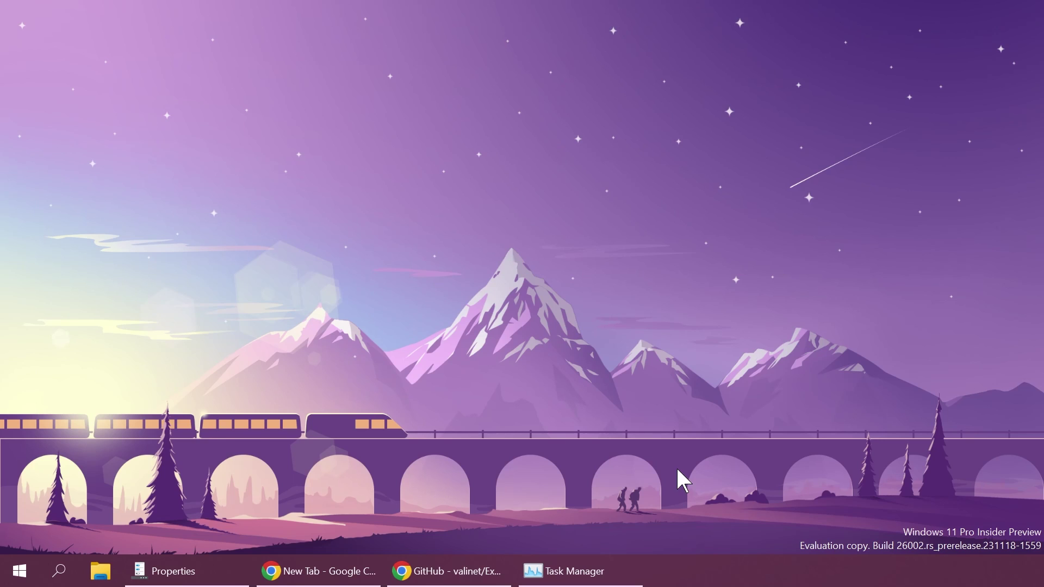
# Step: Launch Command Prompt as administrator and change directory to C:\hidden features
pyautogui.press('super+s')
pyautogui.write('cmd')
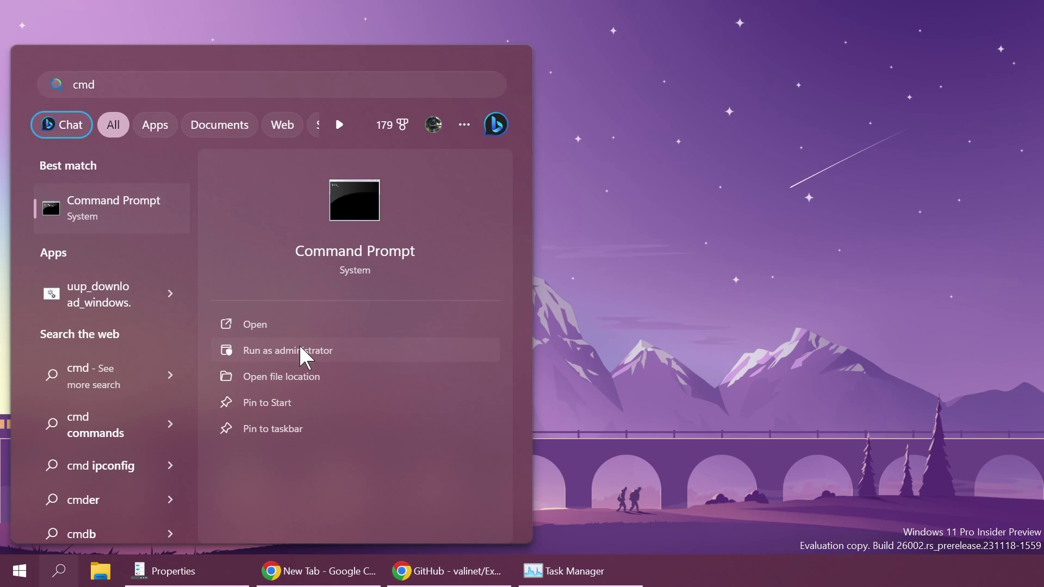
pyautogui.click(300, 350)
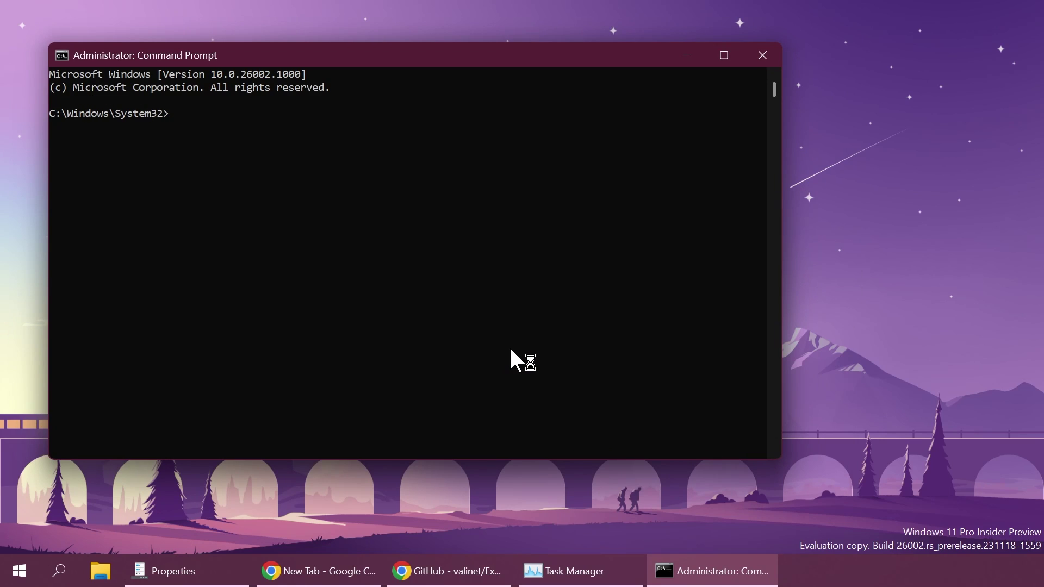
pyautogui.write('cd')
pyautogui.hotkey('ctrl', 'v')
pyautogui.press('Return')
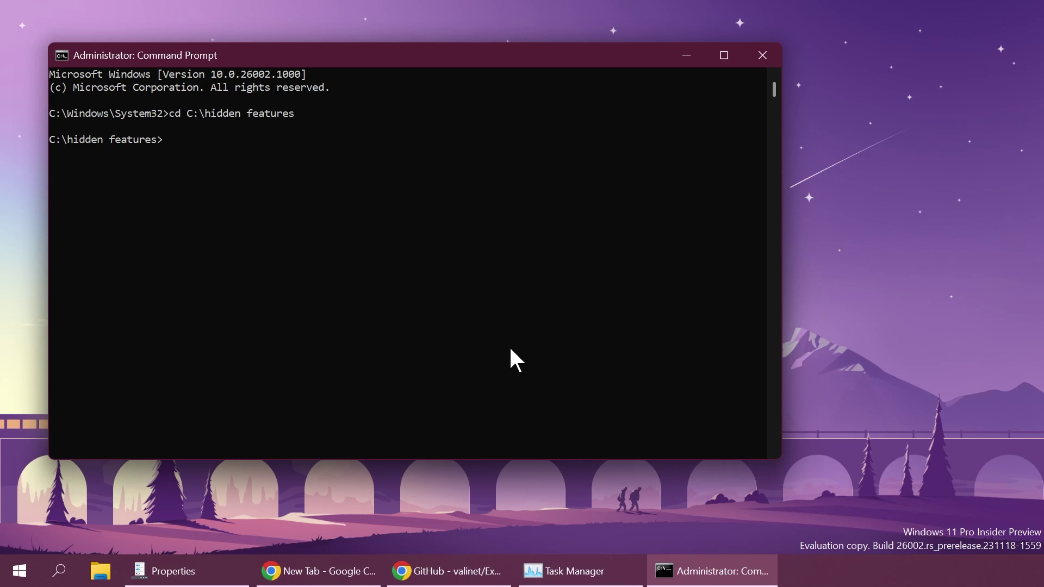
# Step: Run 'vivetool /enable /id:42537950' to enable the hidden feature
pyautogui.write('vivetool /enable /d')
pyautogui.press('BackSpace')
pyautogui.write('id:42537950')
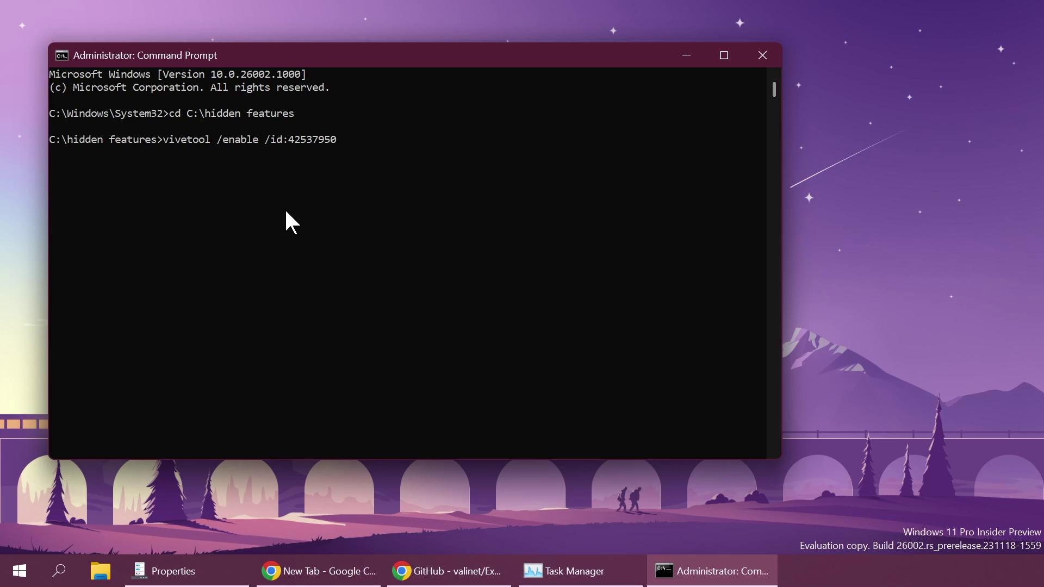
pyautogui.press('Return')
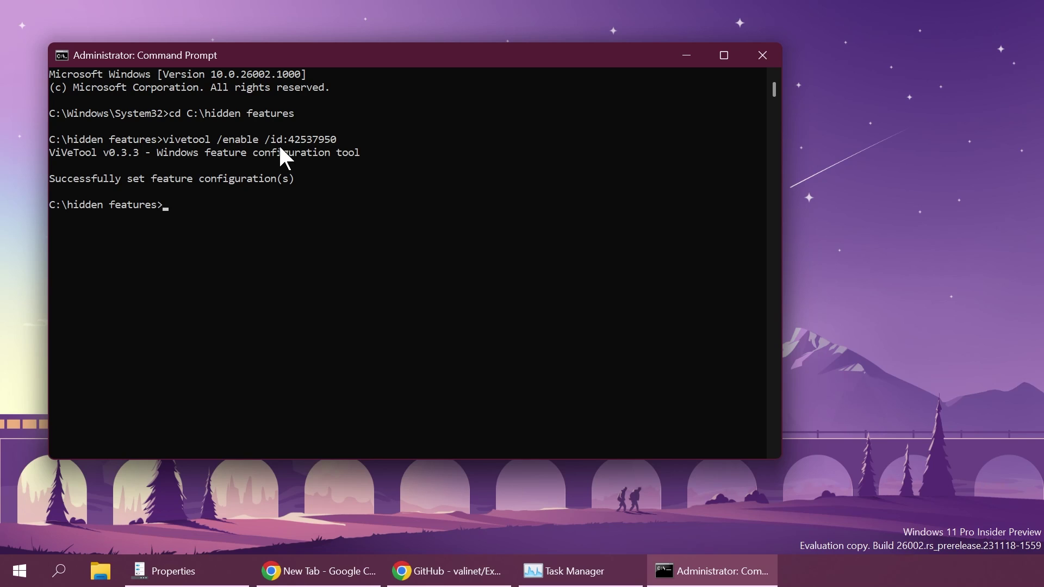
# Step: In Task Manager, filter processes by 'explo' and select Windows Explorer
pyautogui.click(686, 55)
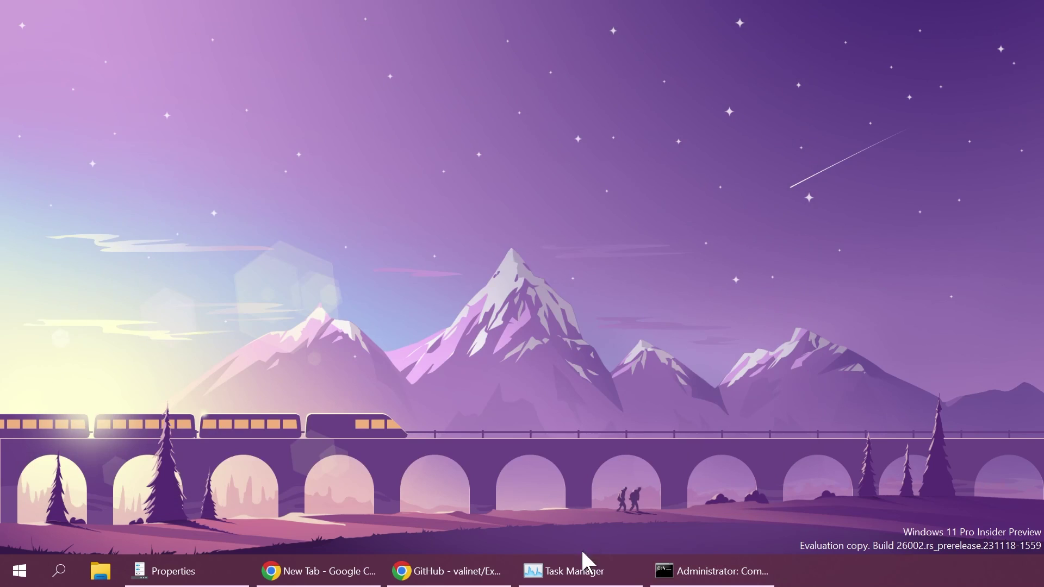
pyautogui.click(587, 561)
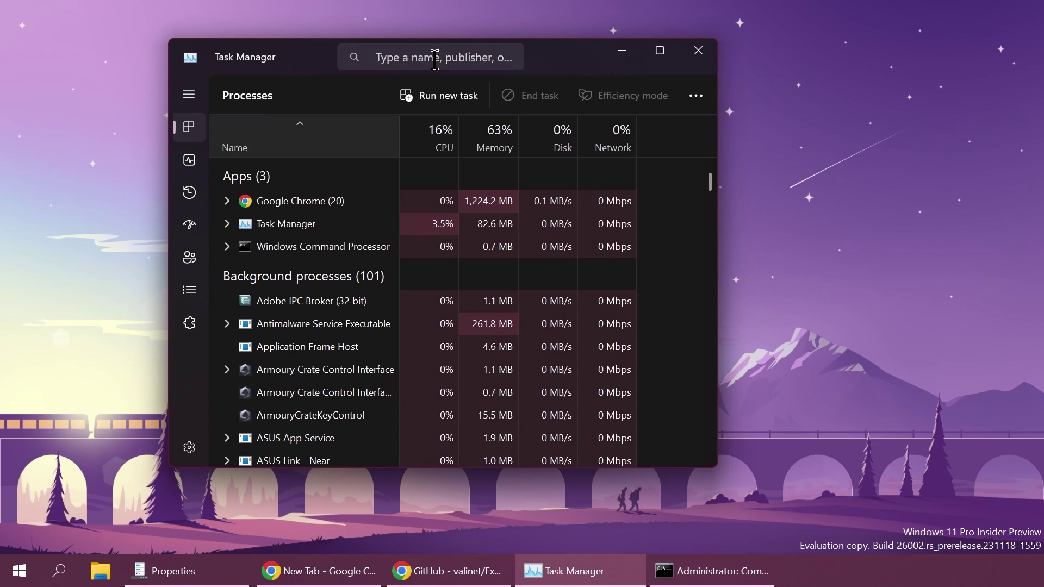
pyautogui.click(434, 58)
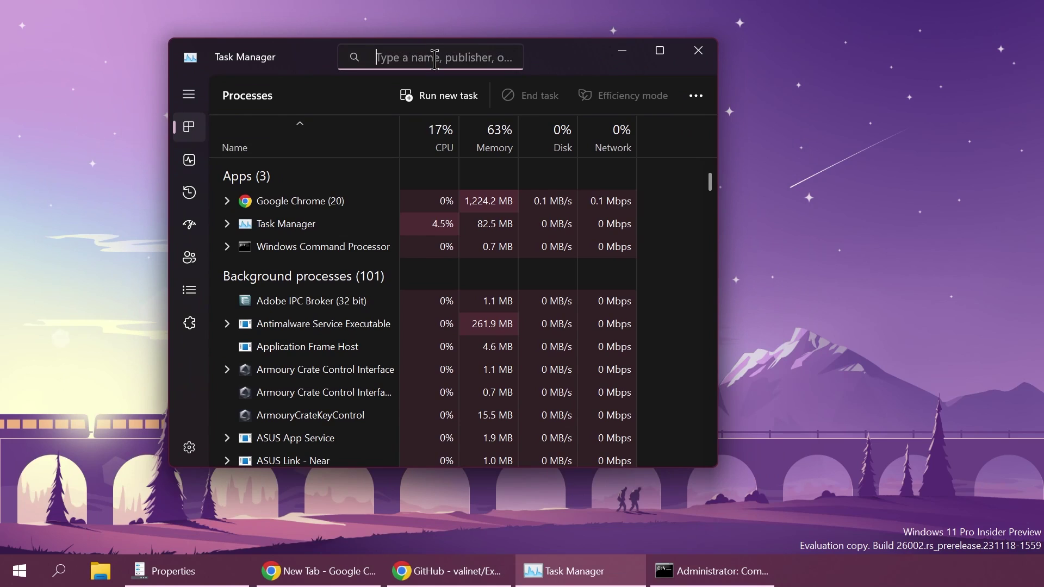
pyautogui.write('expl')
pyautogui.press('BackSpace')
pyautogui.press('BackSpace')
pyautogui.press('BackSpace')
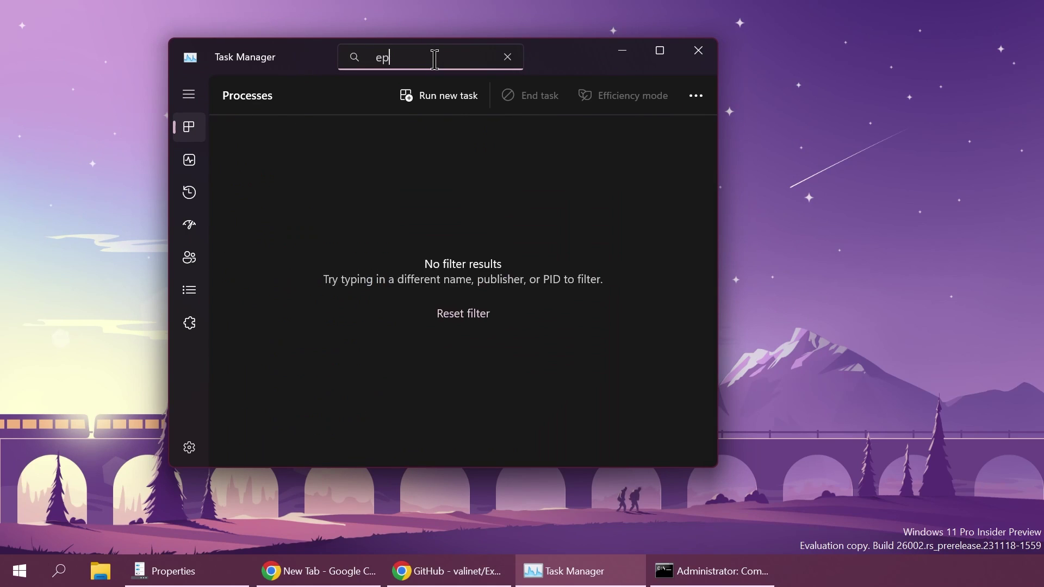
pyautogui.write('xlp')
pyautogui.press('BackSpace')
pyautogui.press('BackSpace')
pyautogui.write('plo')
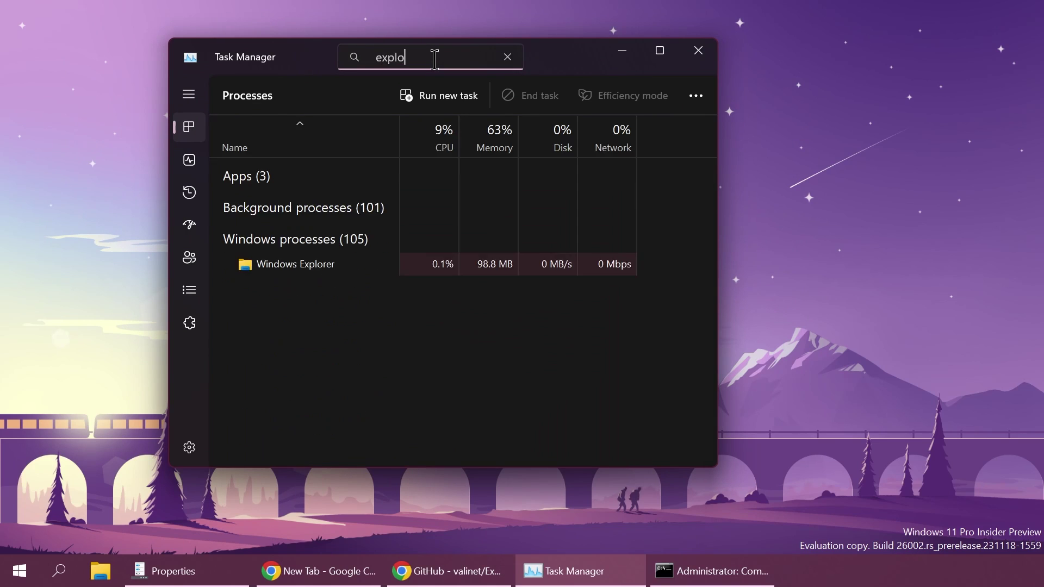
pyautogui.click(342, 265)
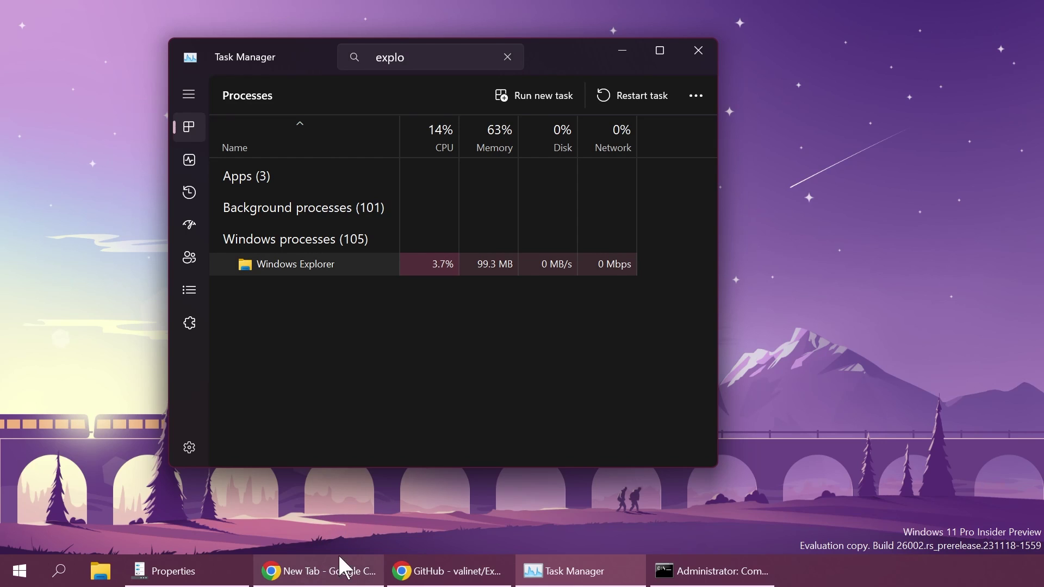
# Step: Minimize ExplorerPatcher Properties and restart the Windows Explorer process
pyautogui.click(216, 568)
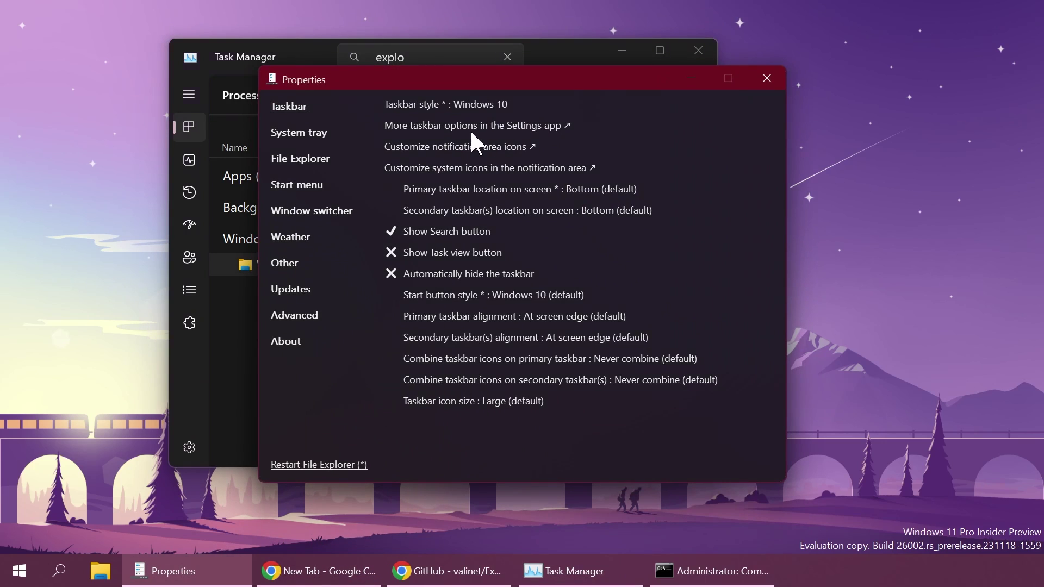
pyautogui.click(689, 80)
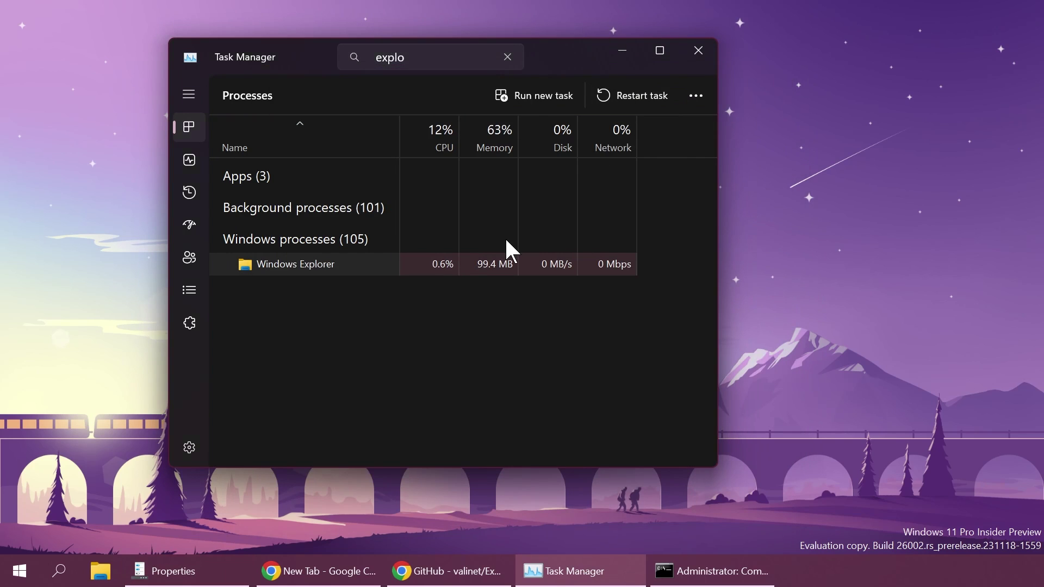
pyautogui.click(626, 96)
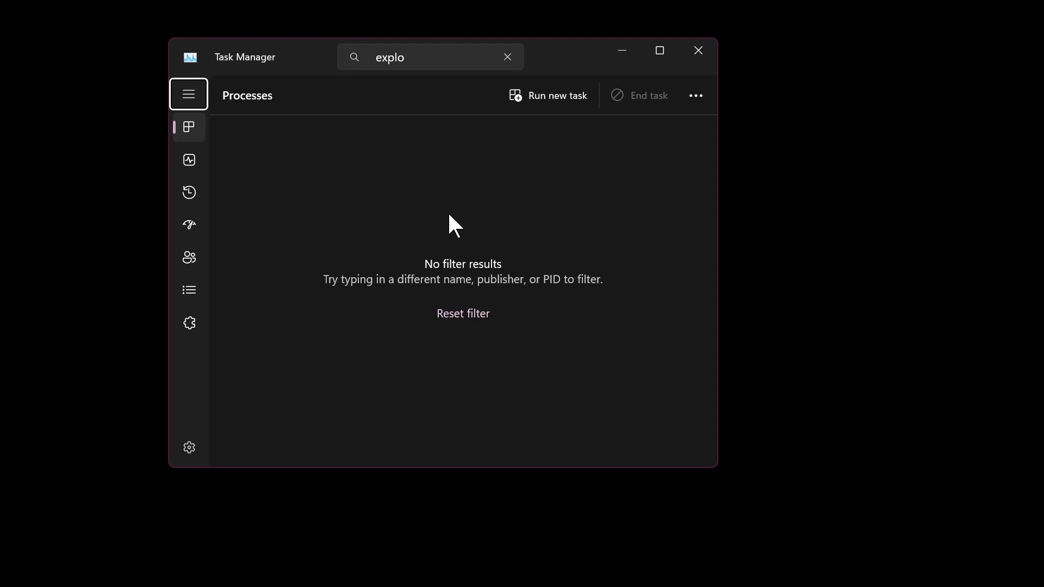
# Step: Start an elevated command prompt via Run new task and run 'explorer' to relaunch it
pyautogui.click(541, 104)
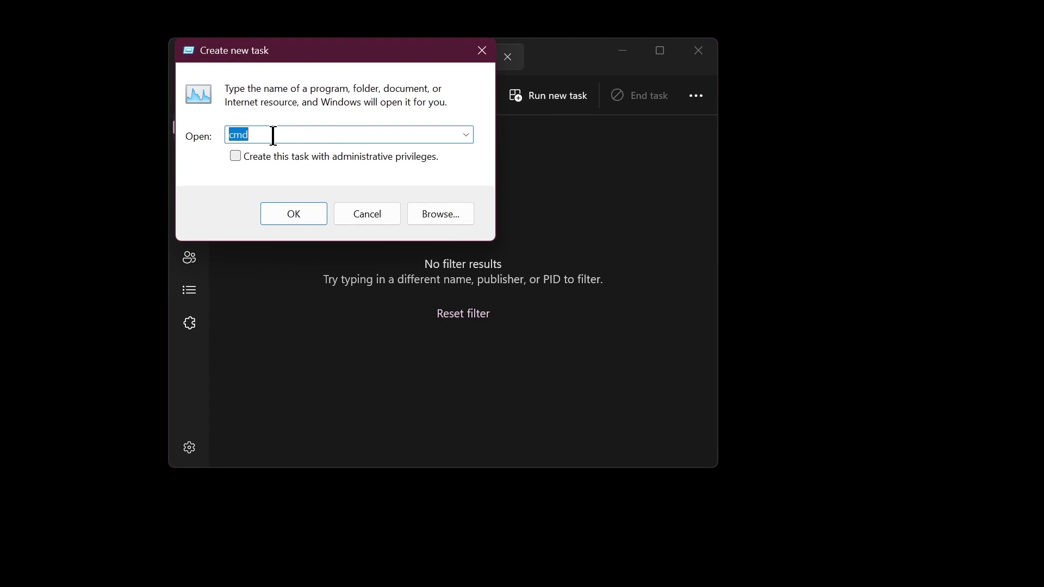
pyautogui.click(238, 156)
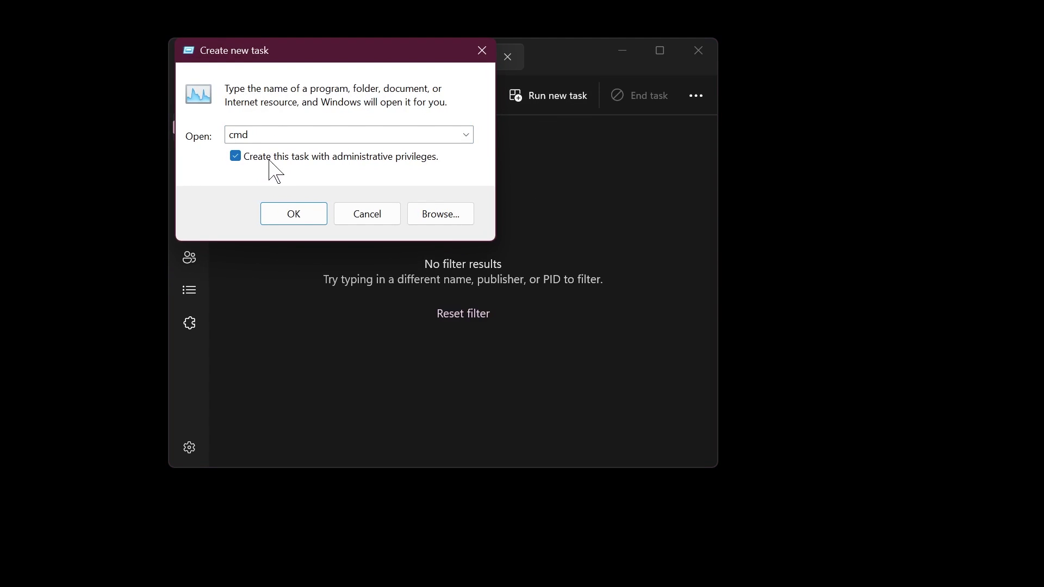
pyautogui.click(293, 215)
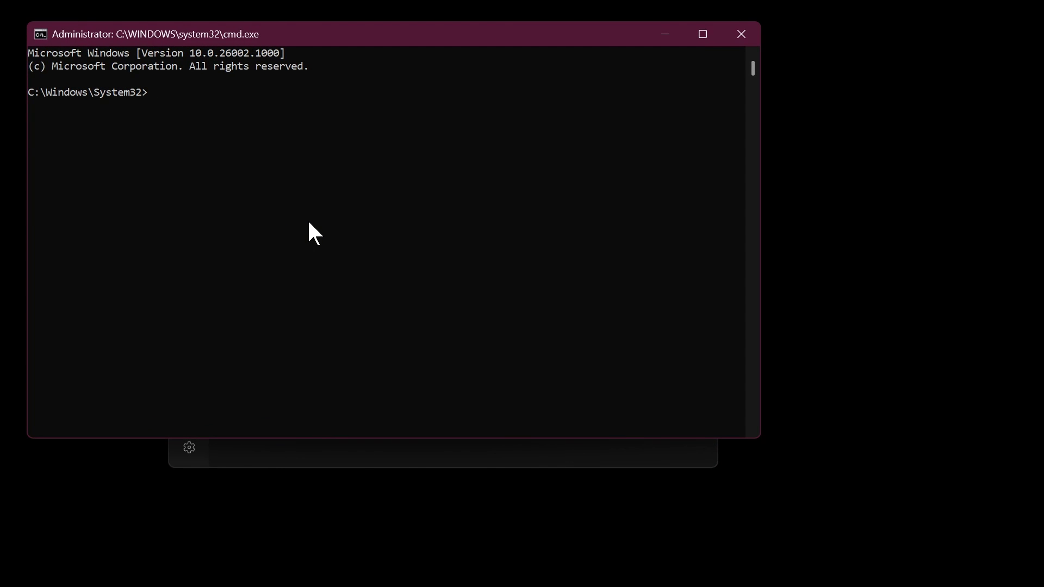
pyautogui.write('explorer')
pyautogui.press('Return')
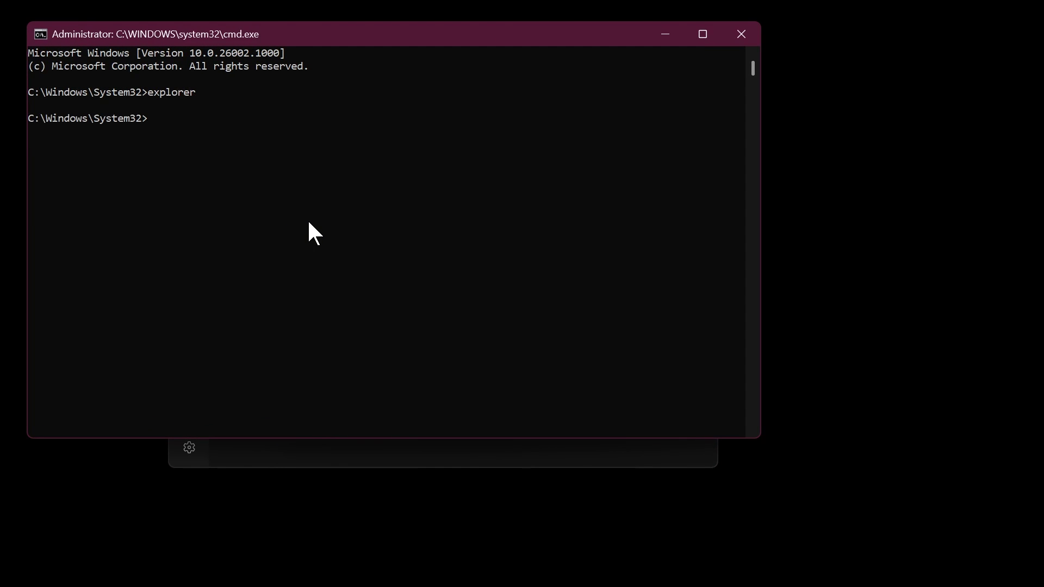
pyautogui.click(666, 33)
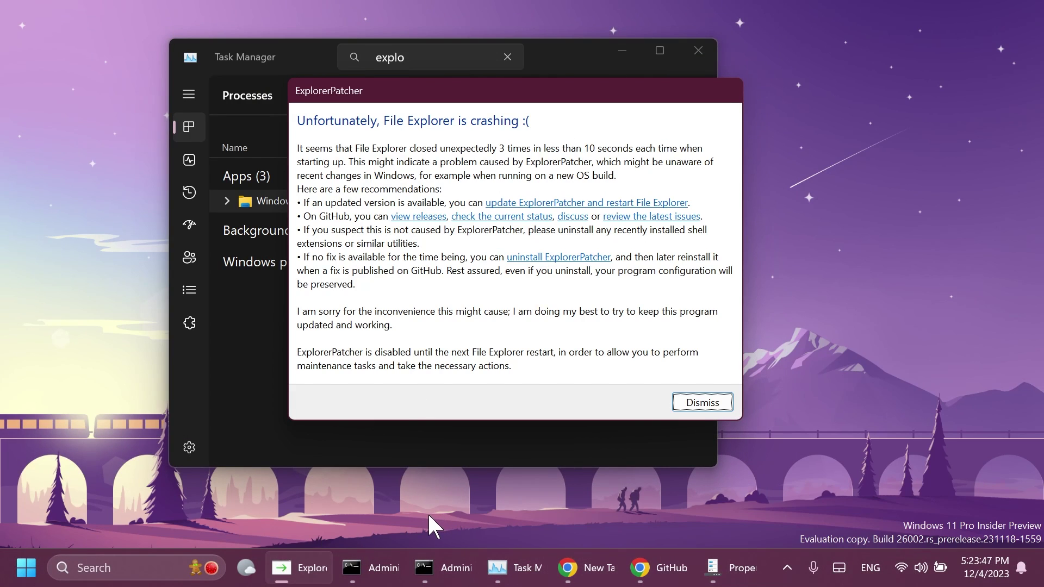
# Step: Move ExplorerPatcher's crash warning aside and dismiss it
pyautogui.moveTo(491, 95); pyautogui.dragTo(704, 98)
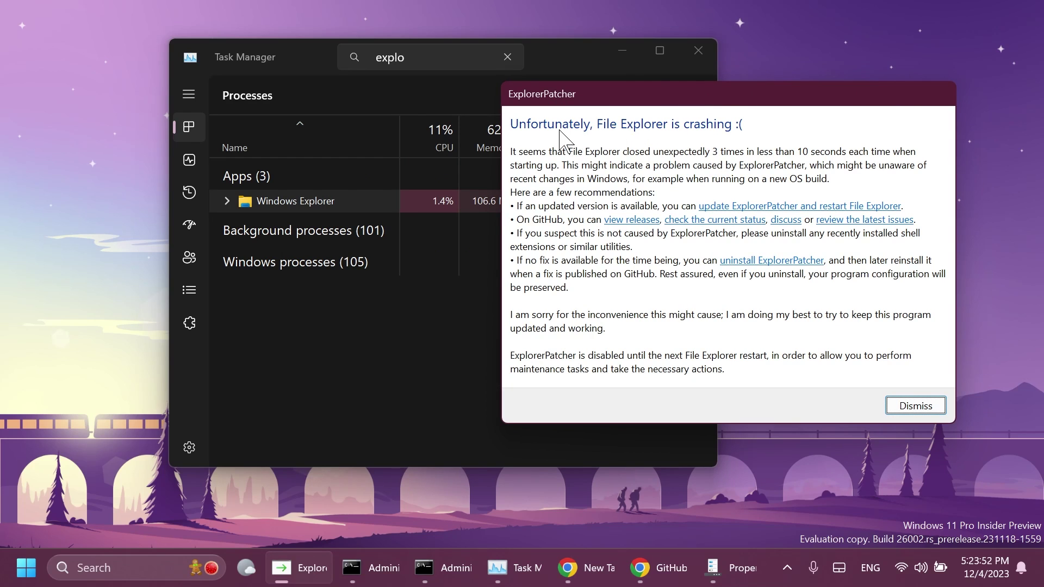
pyautogui.moveTo(710, 90); pyautogui.dragTo(679, 107)
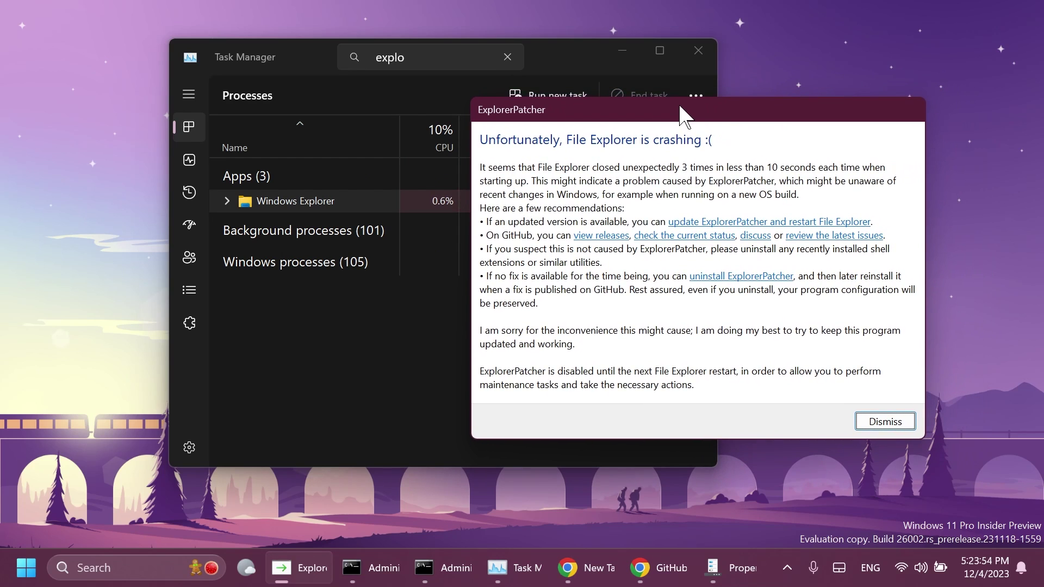
pyautogui.click(883, 419)
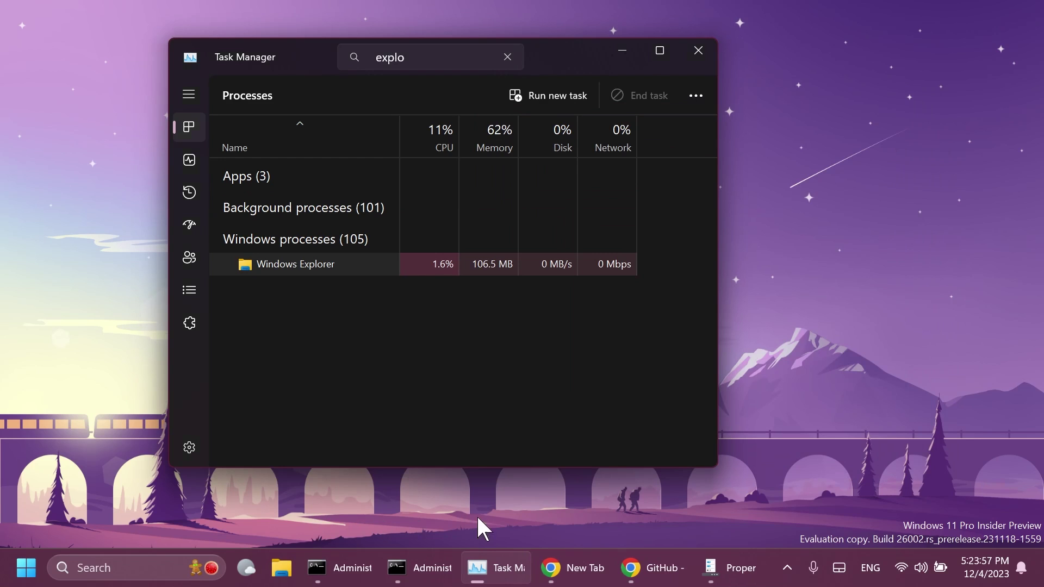
pyautogui.click(734, 569)
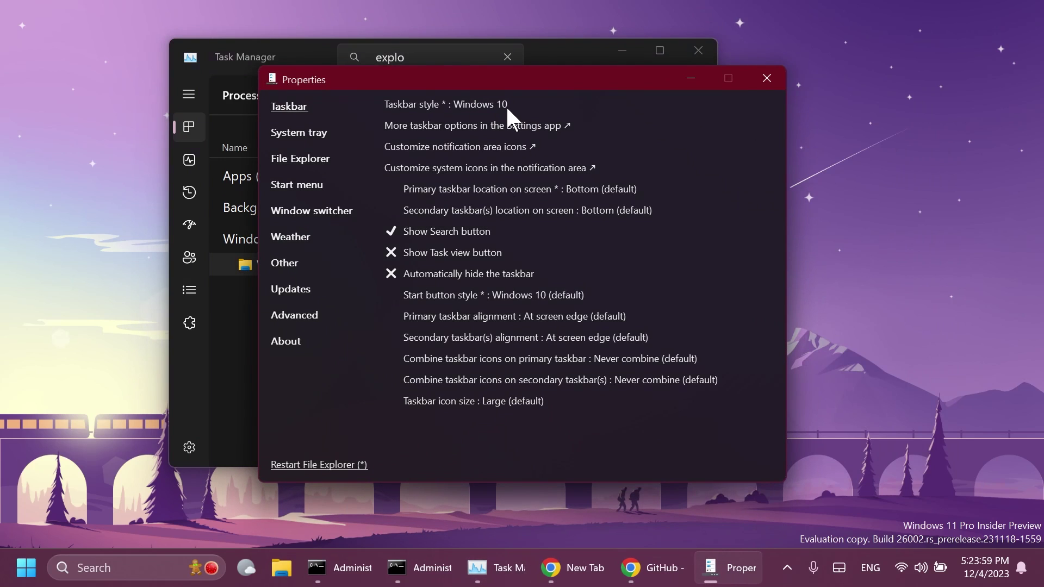
pyautogui.press('Escape')
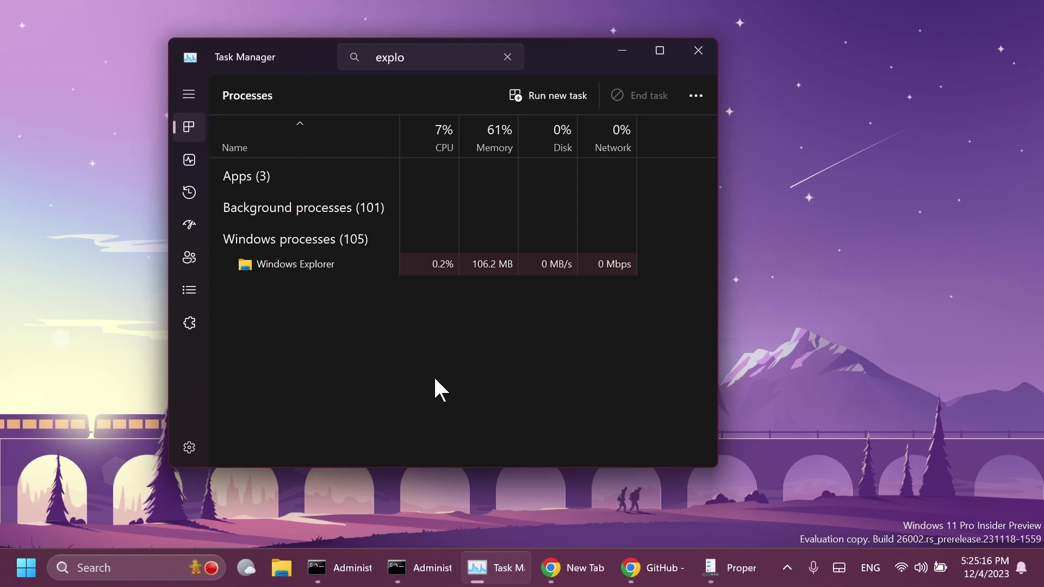
# Step: Restore ExplorerPatcher Properties, confirm Taskbar style still reads Windows 10, and minimize it
pyautogui.click(727, 568)
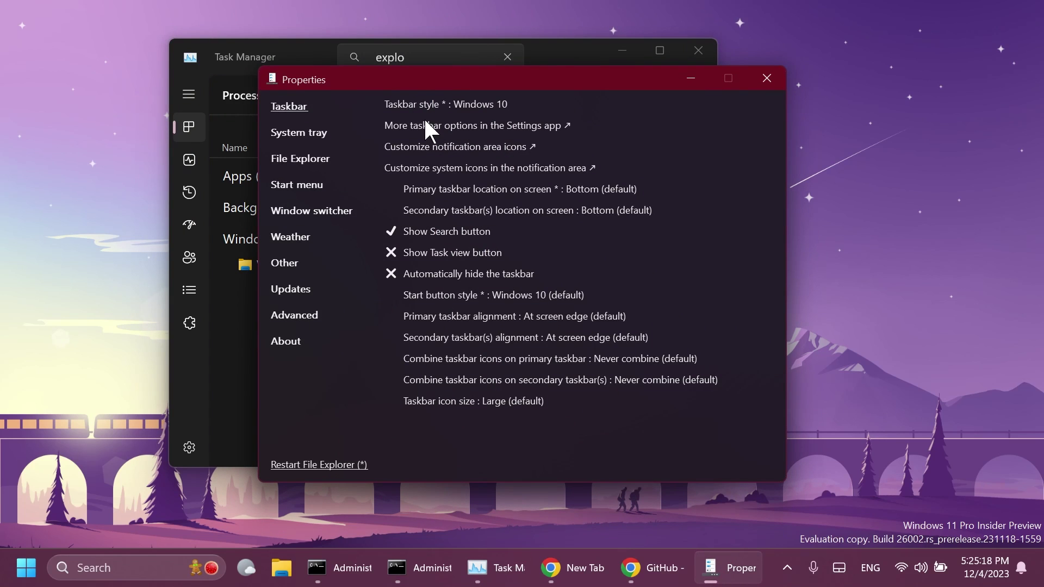
pyautogui.moveTo(454, 85); pyautogui.dragTo(406, 102)
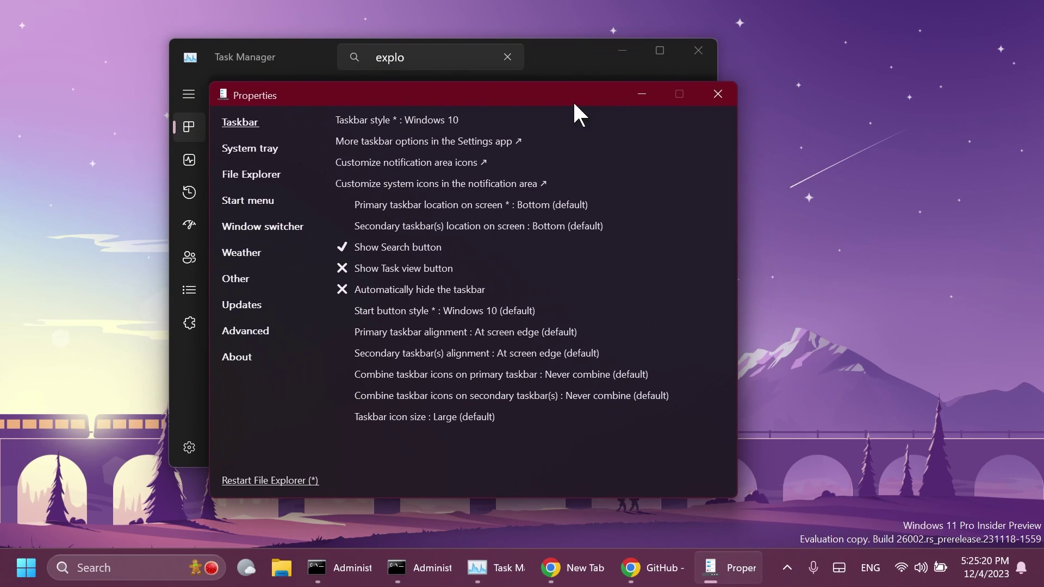
pyautogui.click(641, 94)
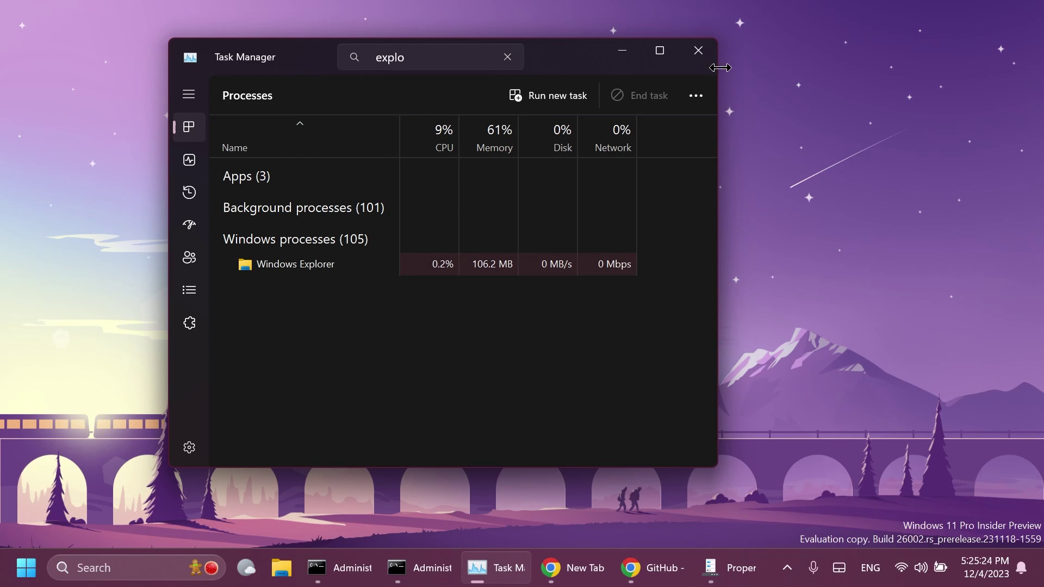